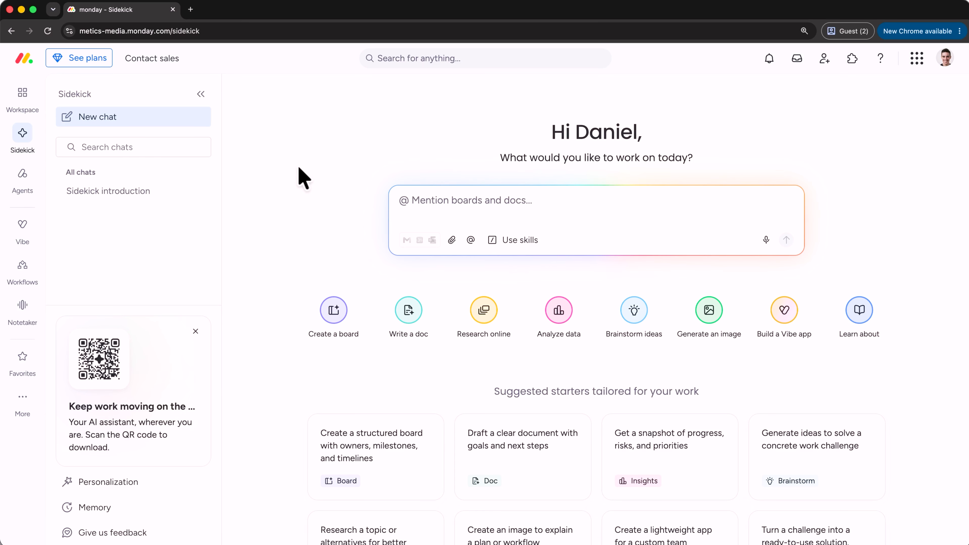
Have Sidekick create a single-group Video Pipeline board with video title, Creator, due date, View Potential and Revenue Potential columns, and approve its proposal.
{"action": "left_click", "coordinate": [492, 199]}
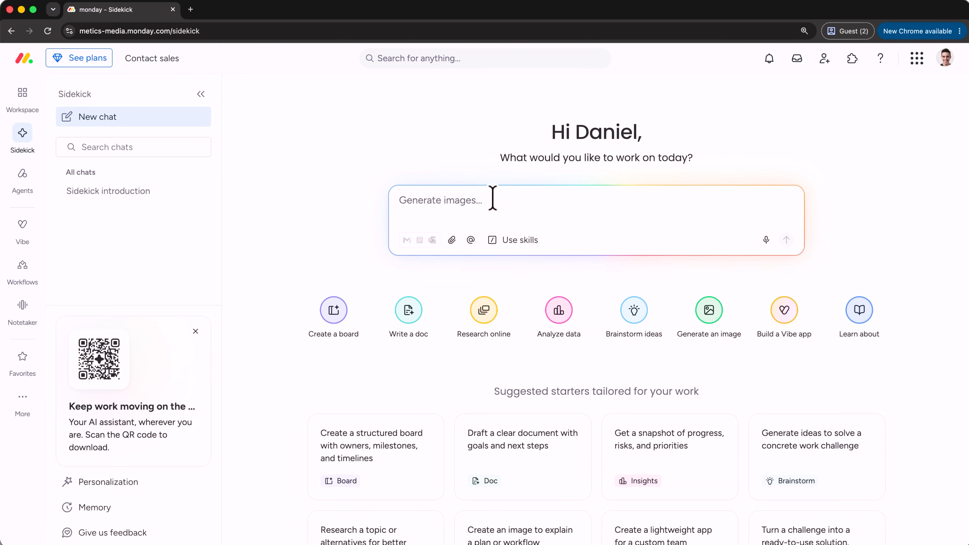
{"action": "type", "text": "Create a board called Video Pipeline to manage our upcoming YouTube videos, where each item is one video and the video title is the first column. Add a people column called Creator, a due date column, and two status columns called View Potential and Revenue Potential, each with High, Medium, and Low labels. Keep everything in a single group."}
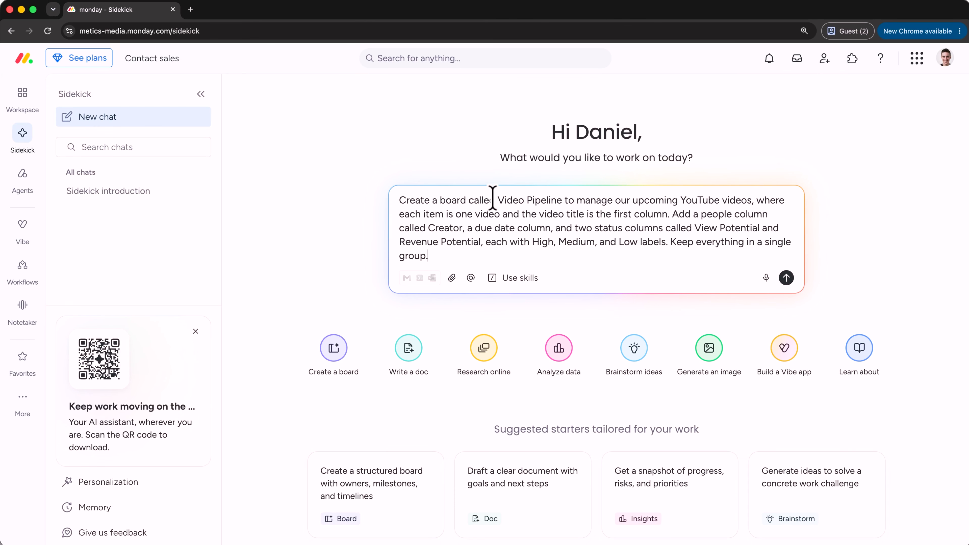
{"action": "left_click", "coordinate": [785, 278]}
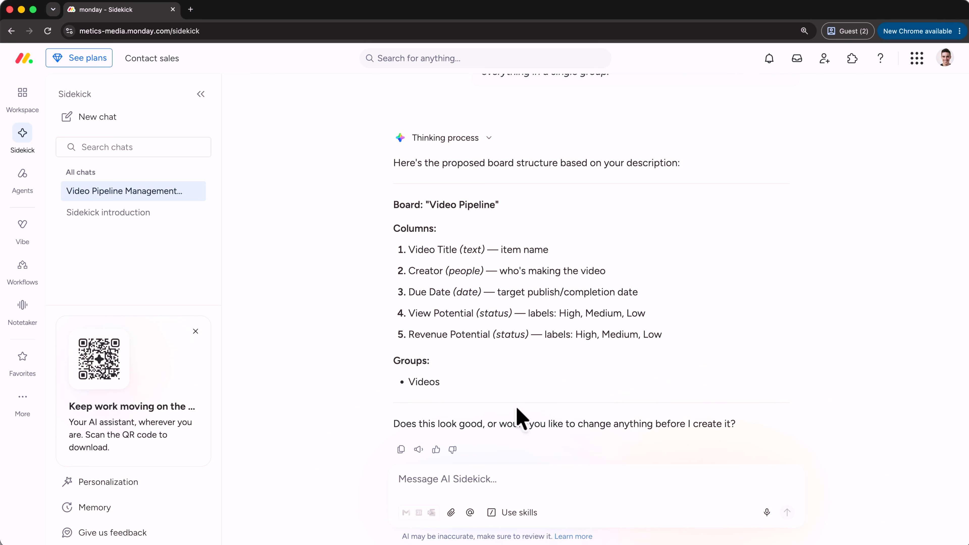
{"action": "type", "text": "this looks good to me!"}
{"action": "key", "text": "Return"}
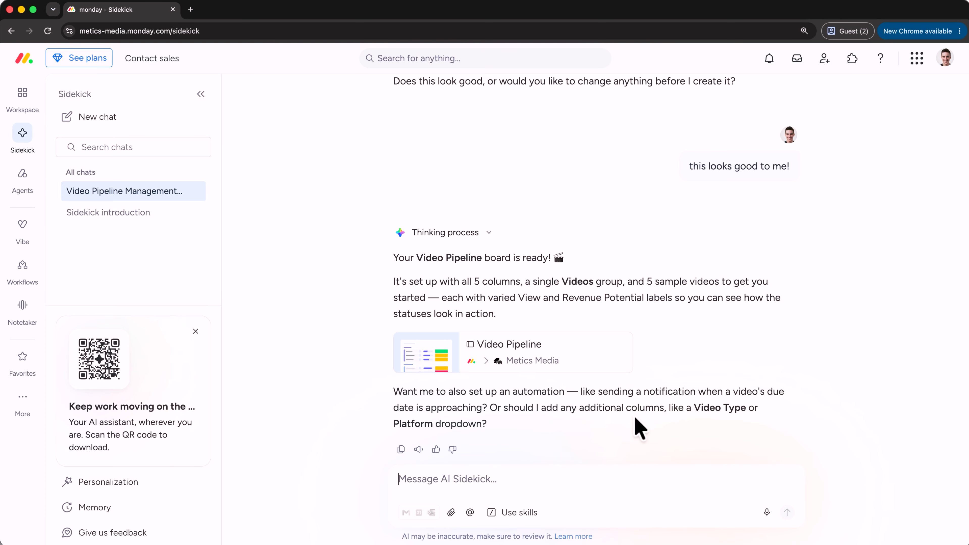
Open the new Video Pipeline board, close the agent chat, and delete the extra group named Group Title.
{"action": "left_click", "coordinate": [569, 350]}
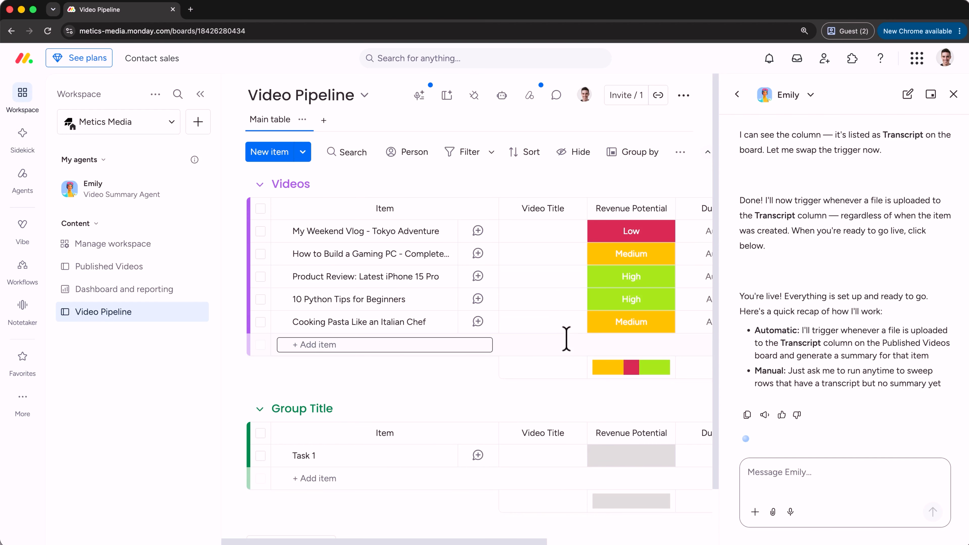
{"action": "left_click", "coordinate": [951, 97]}
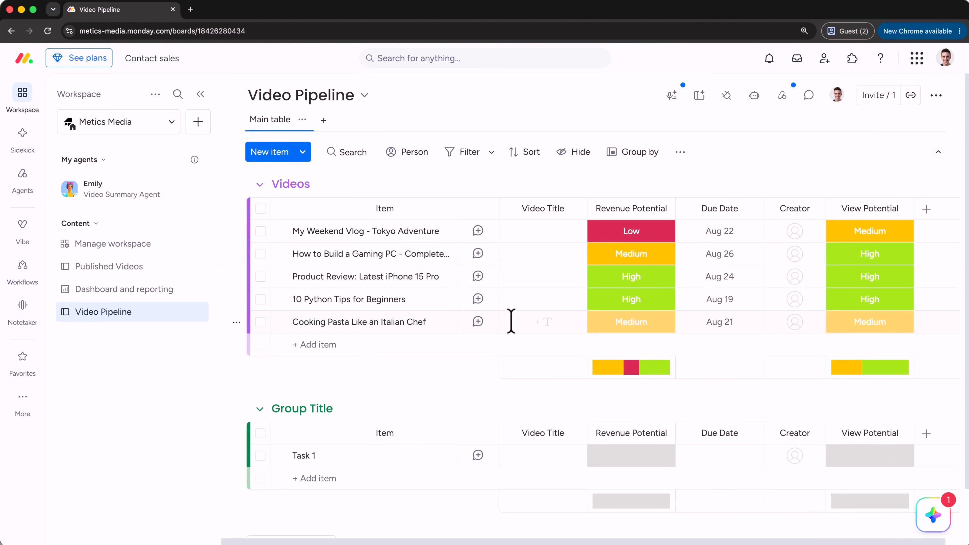
{"action": "left_click", "coordinate": [236, 410]}
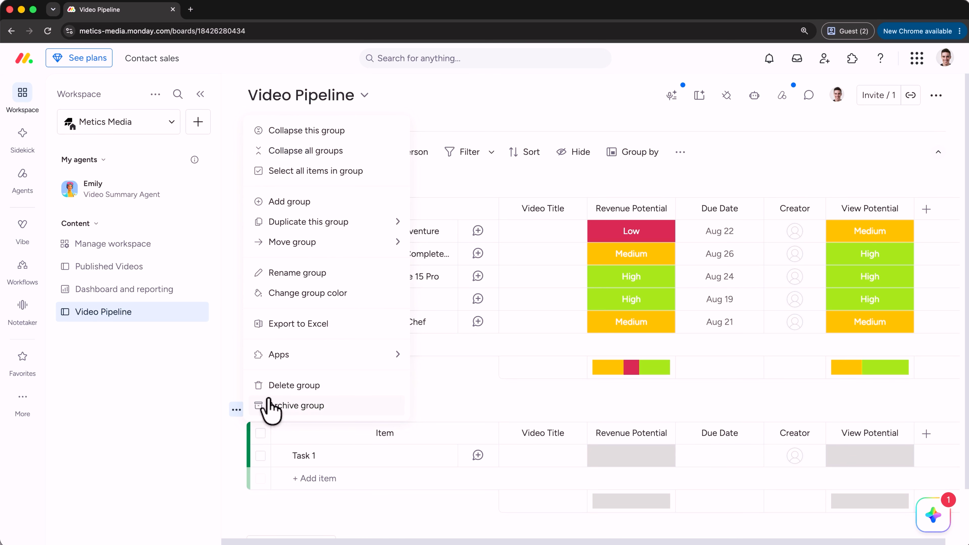
{"action": "left_click", "coordinate": [282, 390]}
{"action": "left_click", "coordinate": [582, 326]}
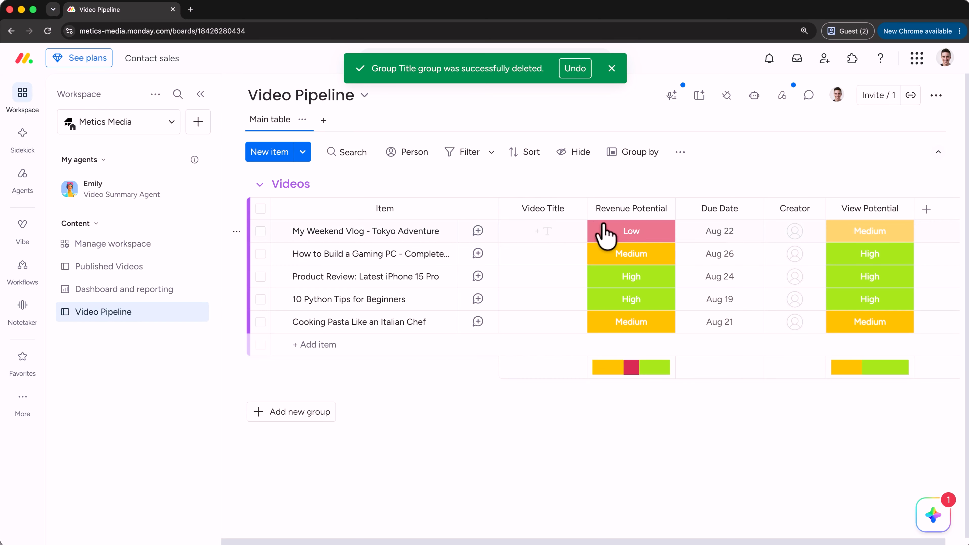
Check the Revenue Potential labels and ask Sidekick to make Title leftmost, reorder the columns, and keep only red Low, yellow Medium and green High labels.
{"action": "left_click", "coordinate": [661, 233]}
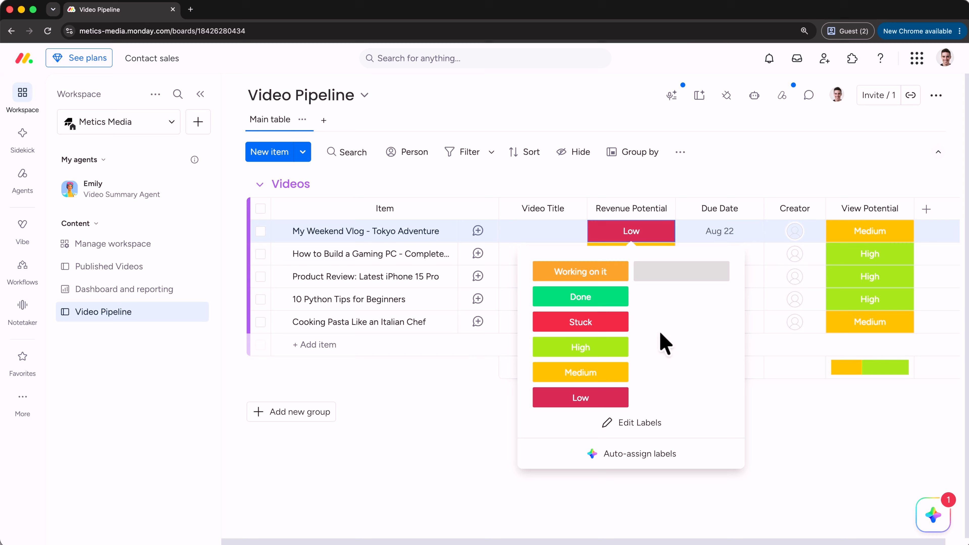
{"action": "left_click", "coordinate": [730, 167]}
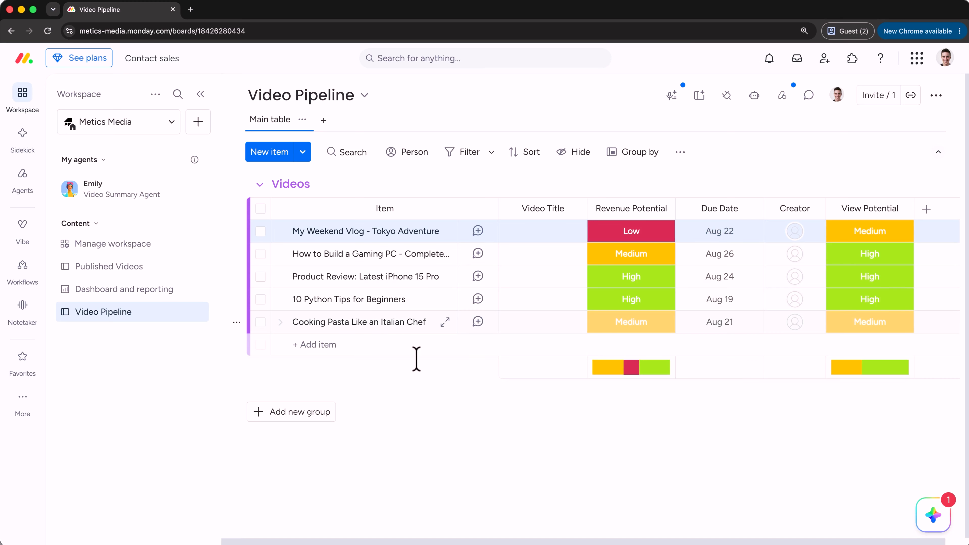
{"action": "left_click", "coordinate": [926, 509]}
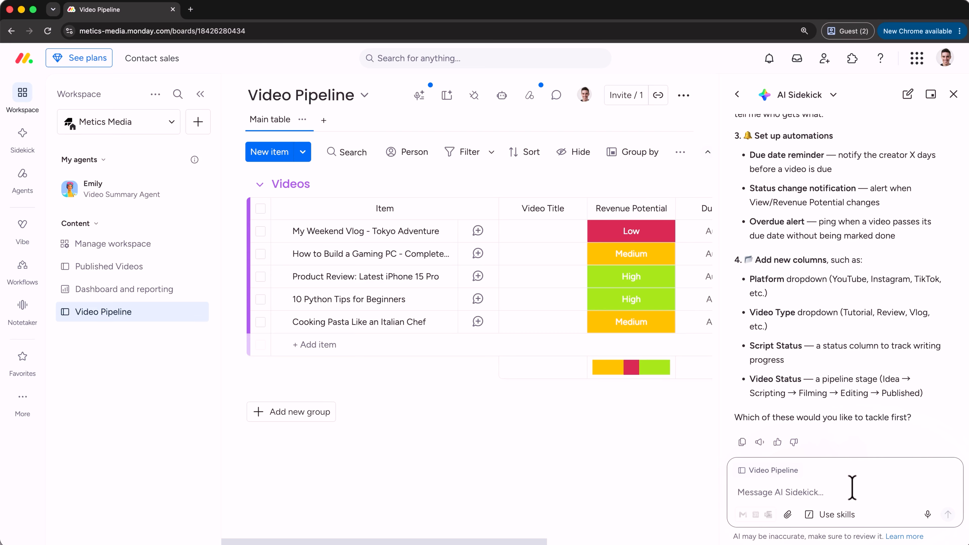
{"action": "type", "text": "1. Please remove the Item column. Title should be the left most column. 2. Please order the columns like so: Title, Creator, Due Date, View Potential, Revenue Potential. 3. Keep only labels for Low, Medium, and High and remove the rest. Low can be the default red color, Medium the default yellow, and High the default green."}
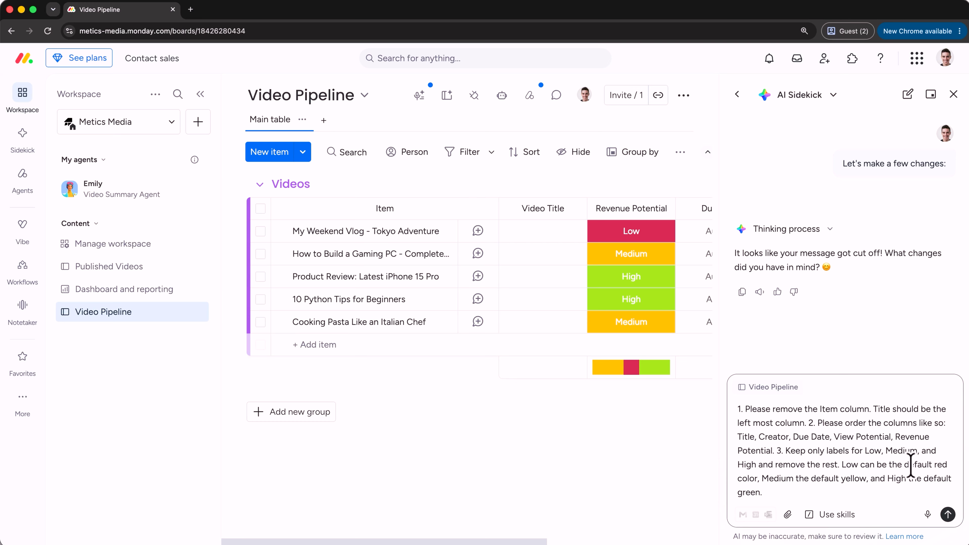
{"action": "left_click", "coordinate": [948, 514]}
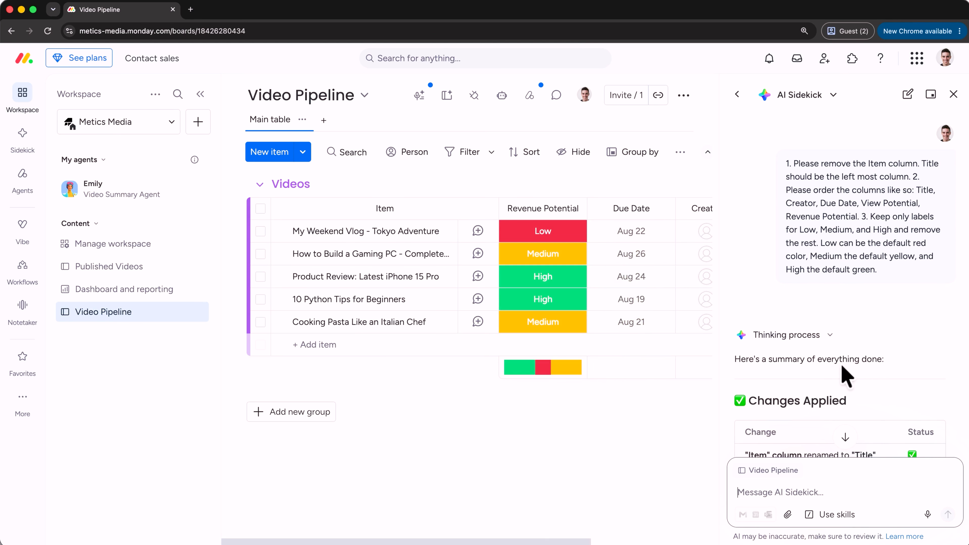
Review Sidekick's change summary and ask it to replace the placeholder data with the real data from the attached video_pipeline.csv.
{"action": "scroll", "coordinate": [895, 336], "scroll_direction": "down", "scroll_amount": 8}
{"action": "scroll", "coordinate": [894, 334], "scroll_direction": "down", "scroll_amount": 3}
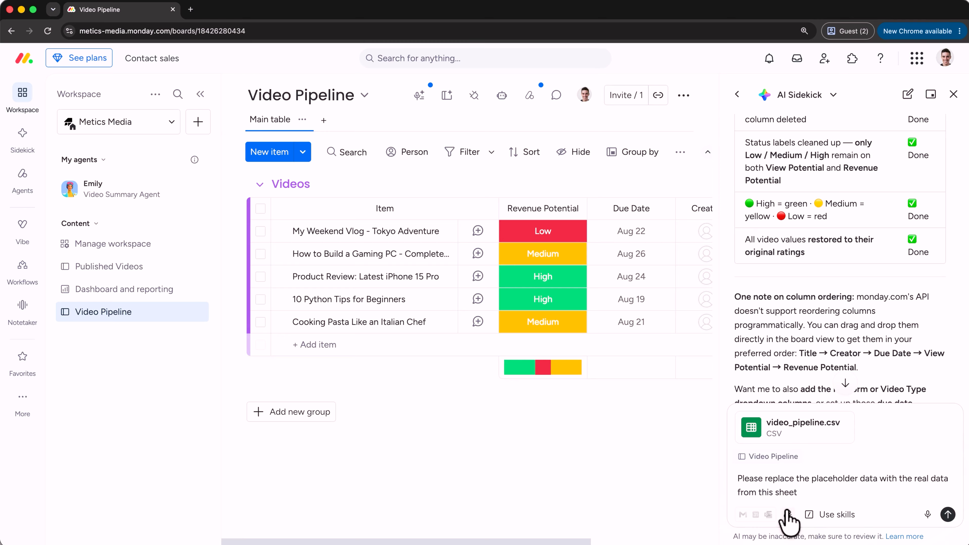
{"action": "left_click", "coordinate": [947, 514]}
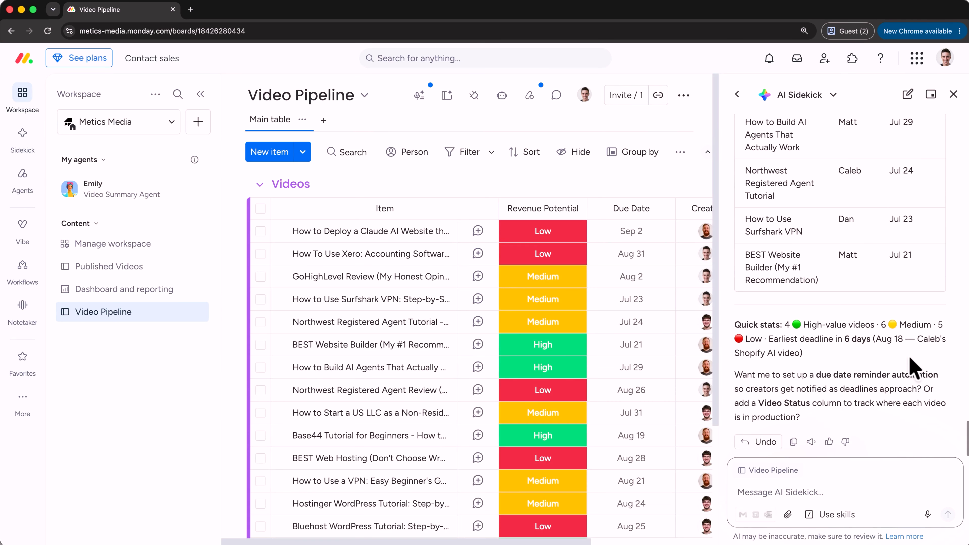
Close the Sidekick chat and rearrange the board columns into the order Creator, Due Date, View Potential, Revenue Potential.
{"action": "left_click", "coordinate": [954, 96]}
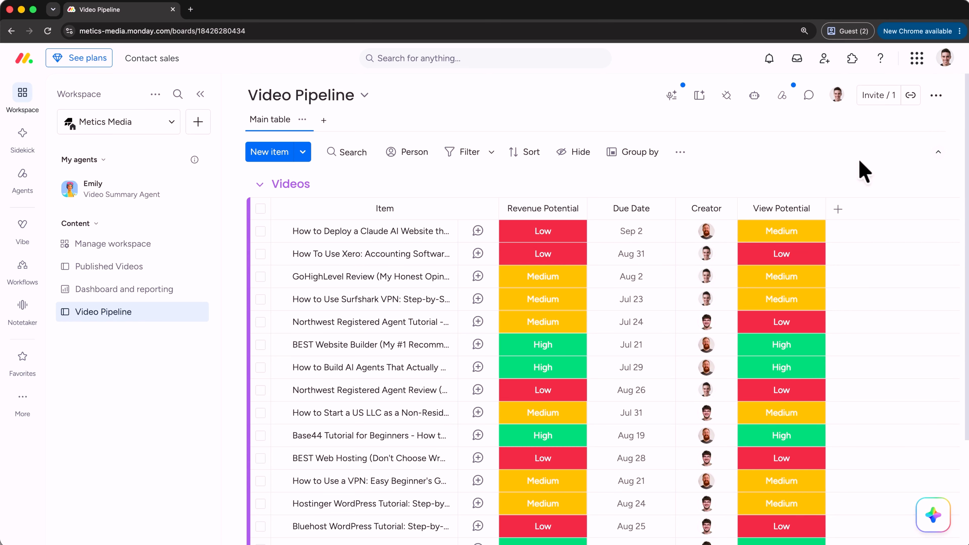
{"action": "mouse_move", "coordinate": [573, 222]}
{"action": "left_mouse_down"}
{"action": "mouse_move", "coordinate": [833, 211]}
{"action": "mouse_move", "coordinate": [822, 211]}
{"action": "left_mouse_up"}
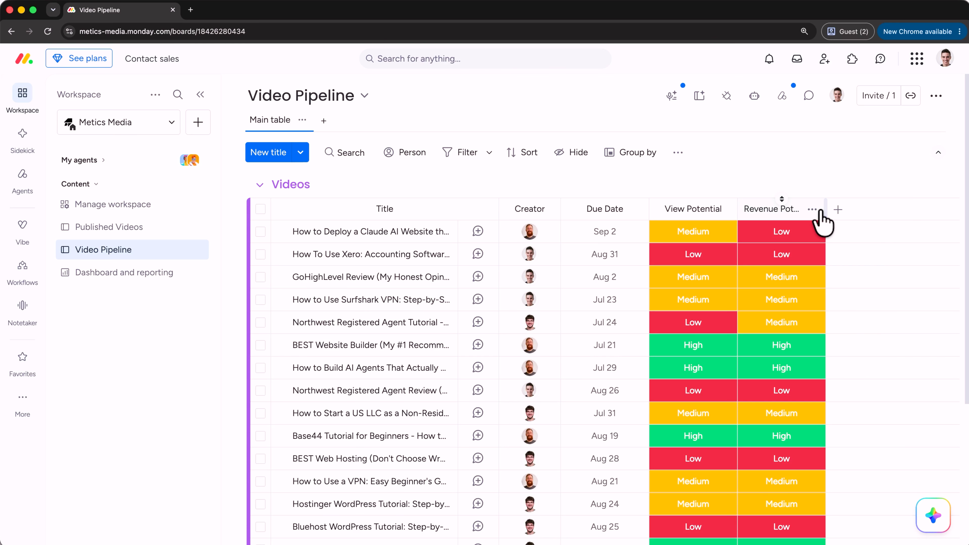
Add the AI-powered Assign labels column to the board and name it Video Type.
{"action": "left_click", "coordinate": [838, 210]}
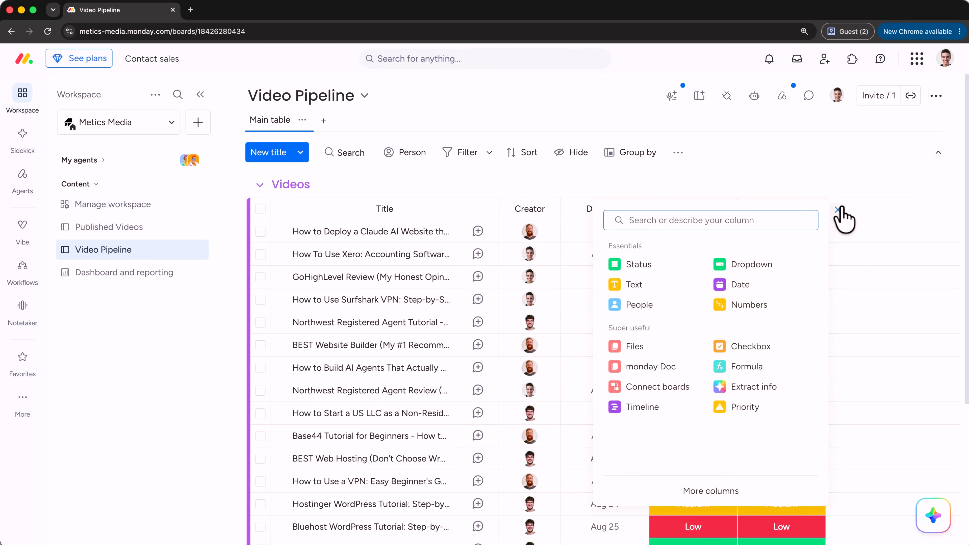
{"action": "left_click", "coordinate": [706, 493]}
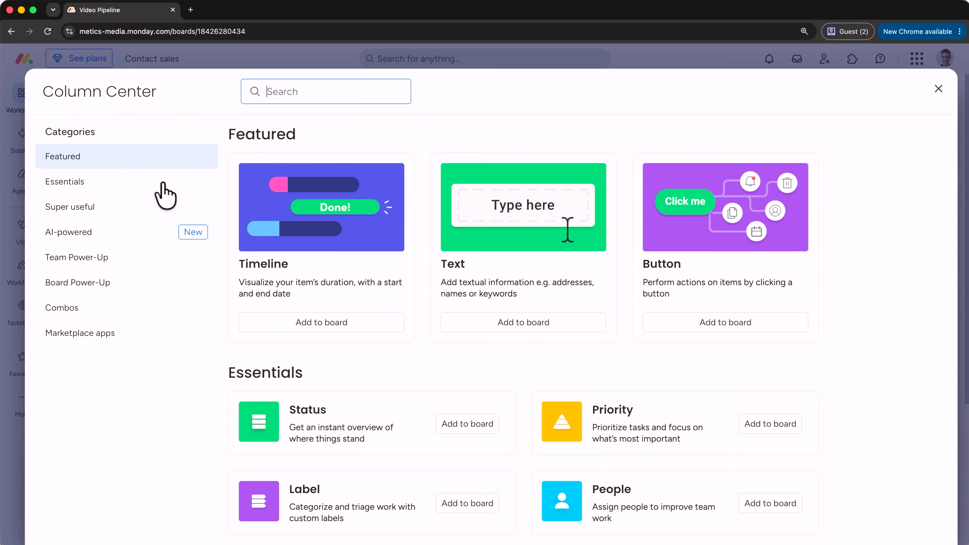
{"action": "left_click", "coordinate": [129, 236]}
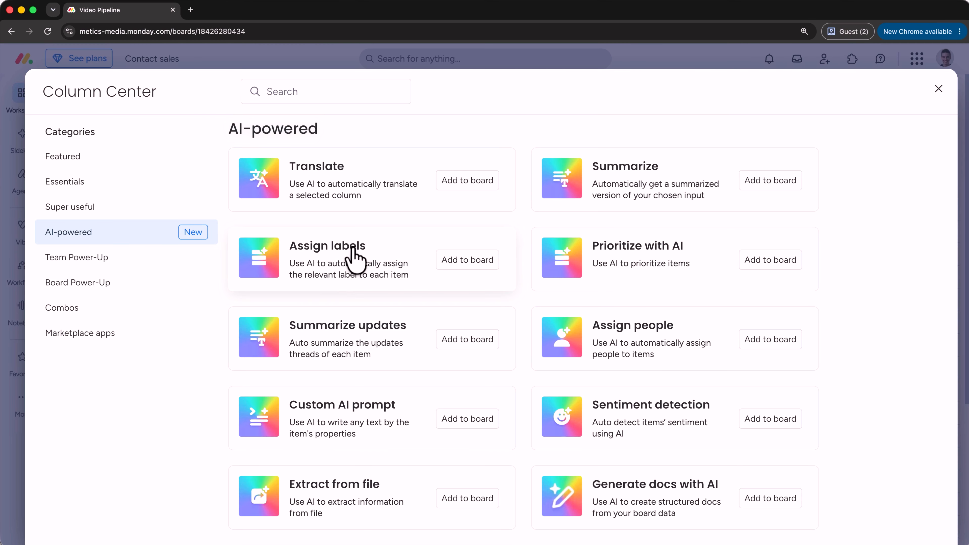
{"action": "left_click", "coordinate": [456, 262]}
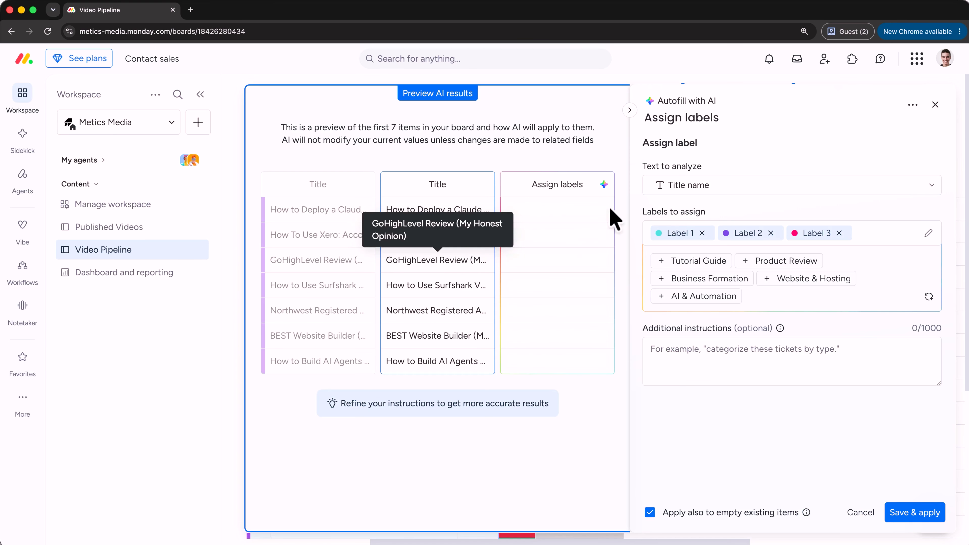
{"action": "left_click", "coordinate": [677, 117]}
{"action": "type", "text": "Video Type"}
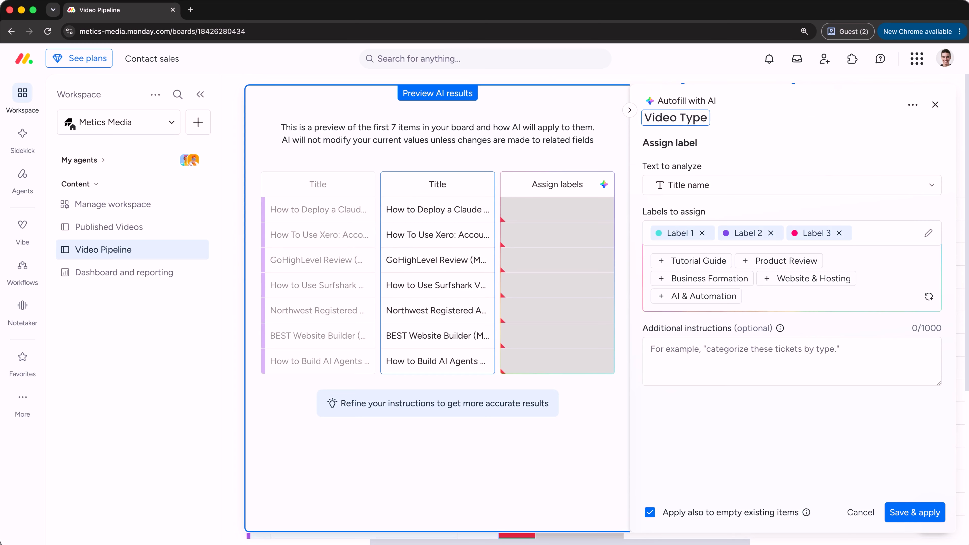
Keep Title name as the text to analyze and rename the three assignable labels to Tutorial, Review and Comparison.
{"action": "left_click", "coordinate": [732, 186]}
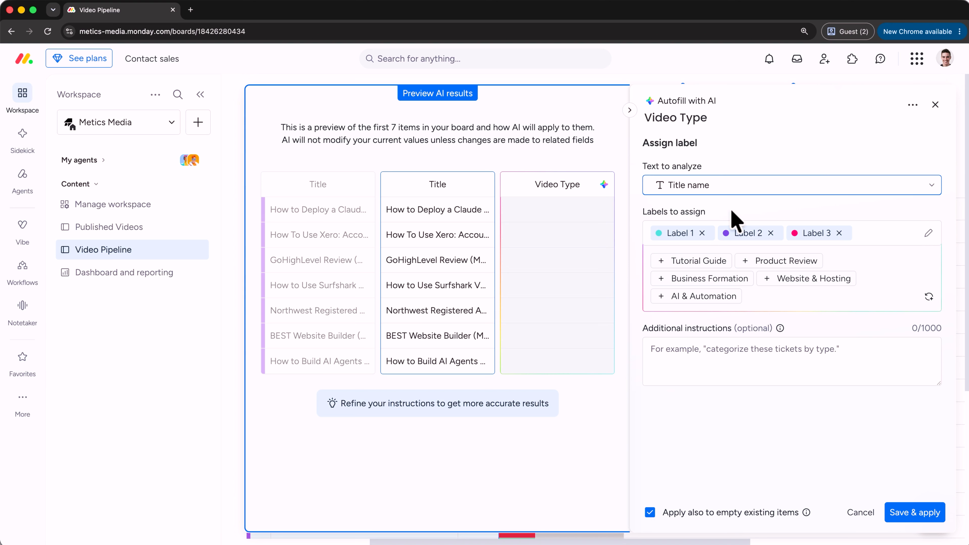
{"action": "left_click", "coordinate": [684, 236]}
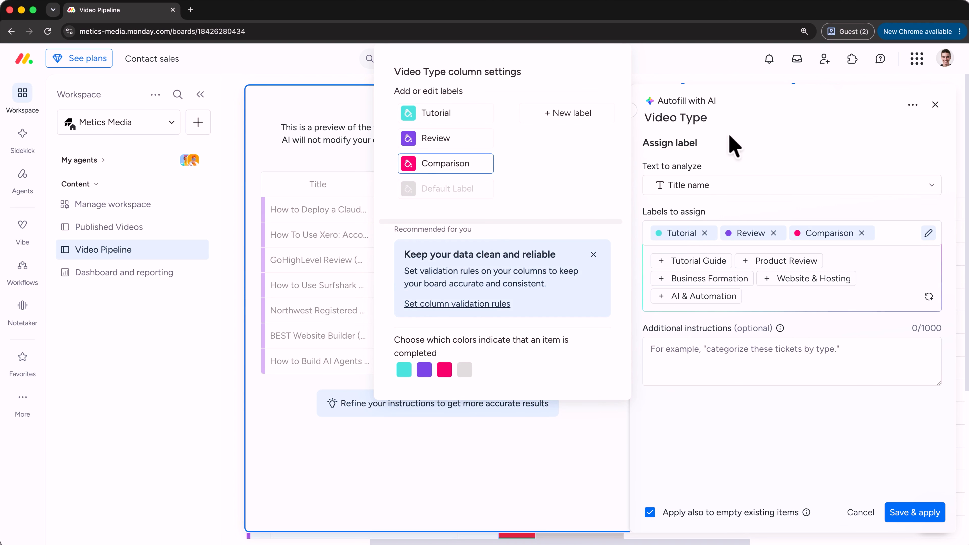
{"action": "left_click", "coordinate": [731, 147]}
Add the instruction "Read the video title, and tag each video as a tutorial, review, or comparison." and apply the AI column to the board.
{"action": "left_click", "coordinate": [747, 365]}
{"action": "type", "text": "Read the video title, and tag each video as a tutorial, review, or comparison."}
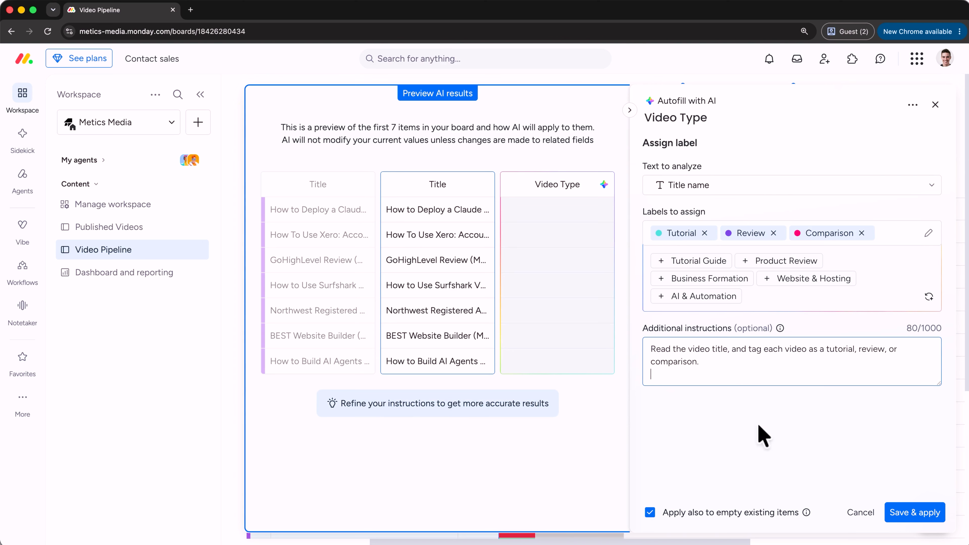
{"action": "left_click", "coordinate": [902, 514]}
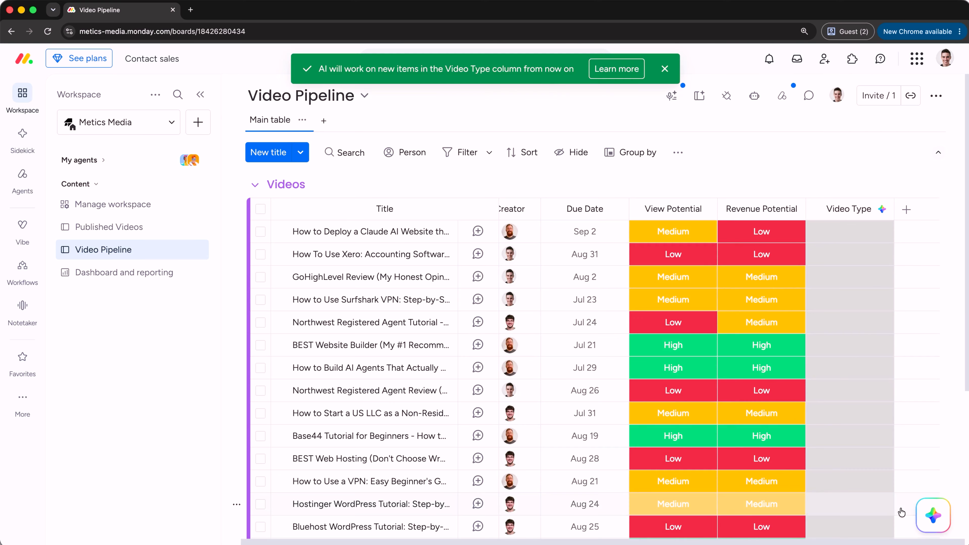